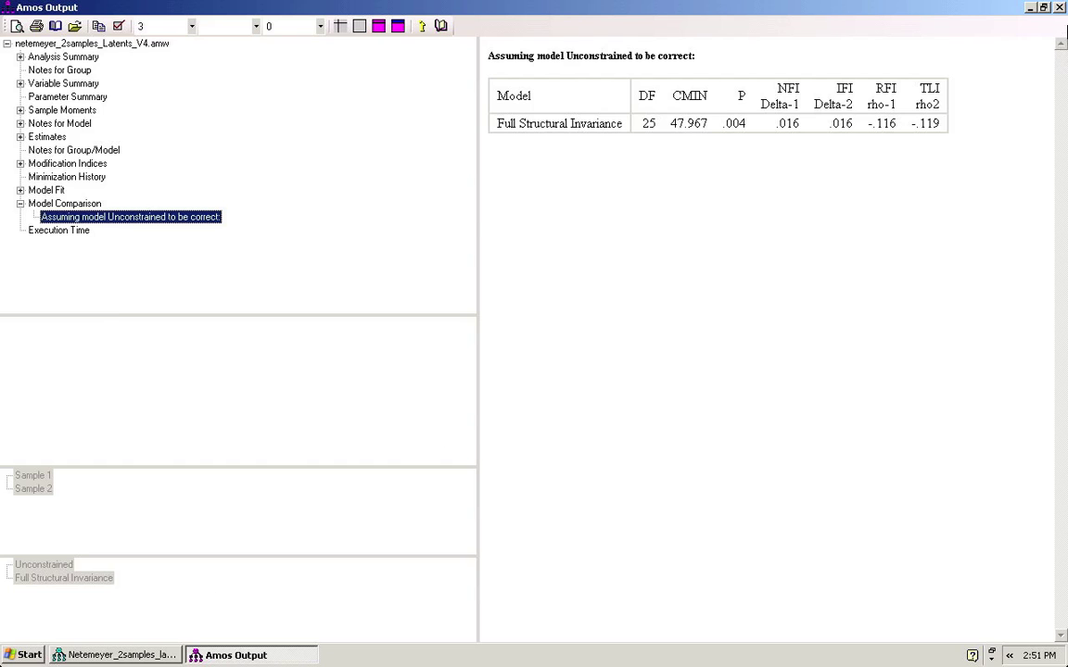
Close the Amos Output window to get back to the two-sample path diagram
click(1059, 7)
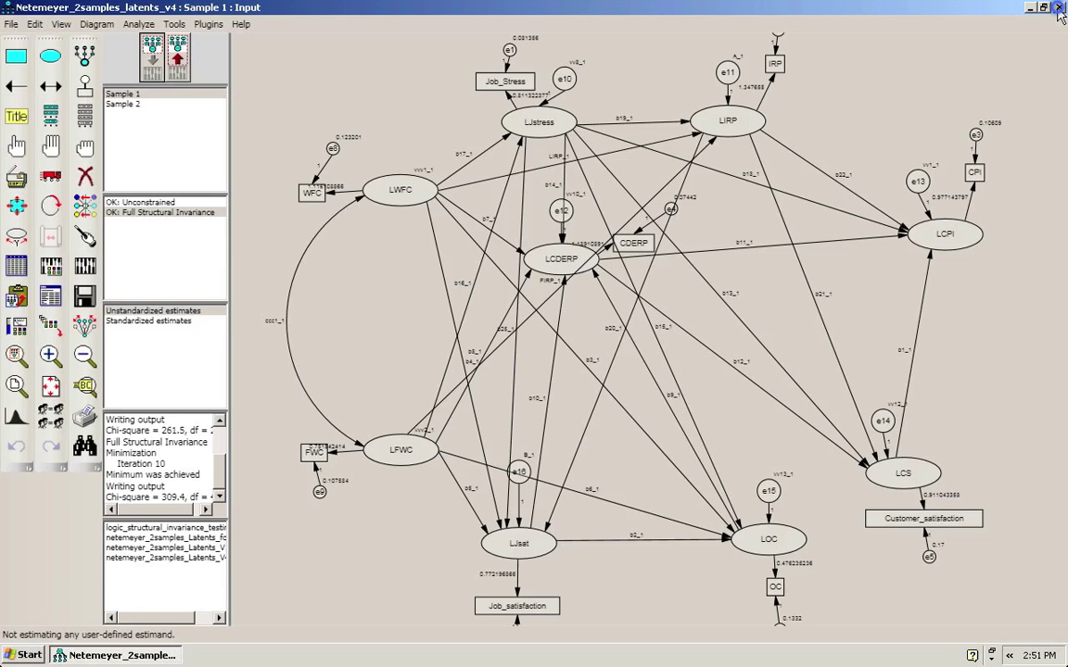
Select all of Full Structural Invariance's parameter constraints and create a new Model Number 3
click(160, 213)
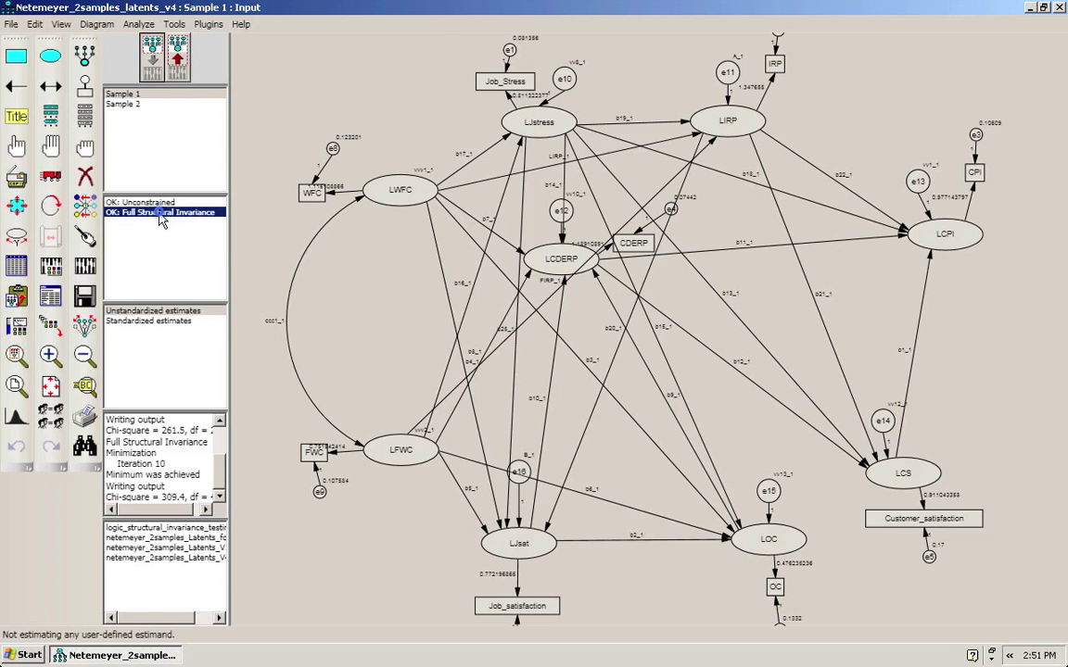
double_click(144, 213)
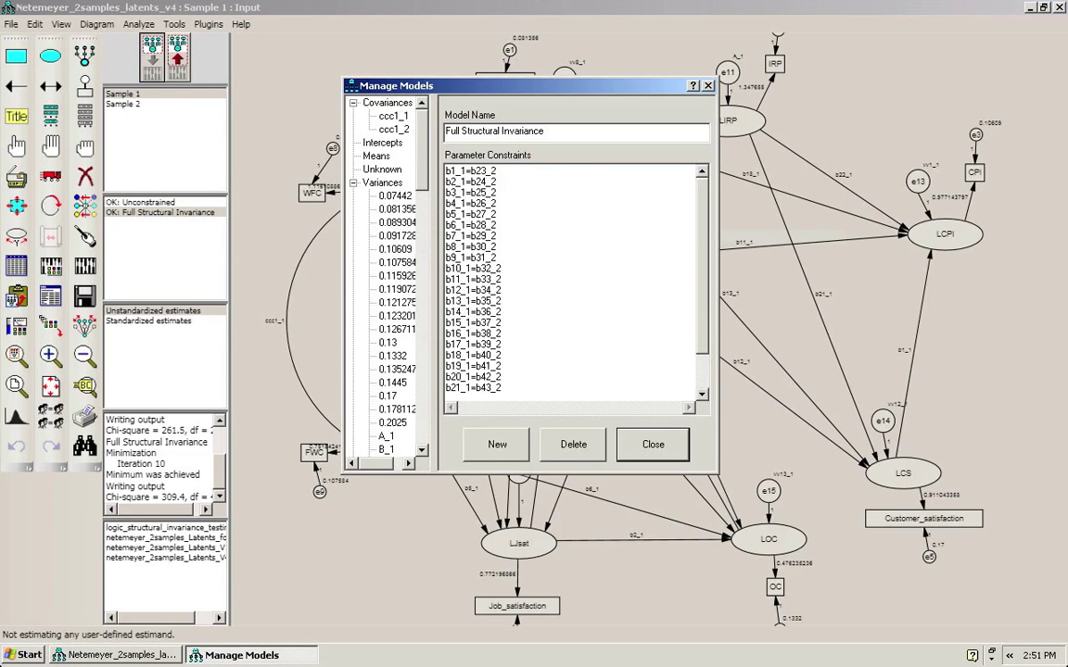
scroll(630, 305, down, 2)
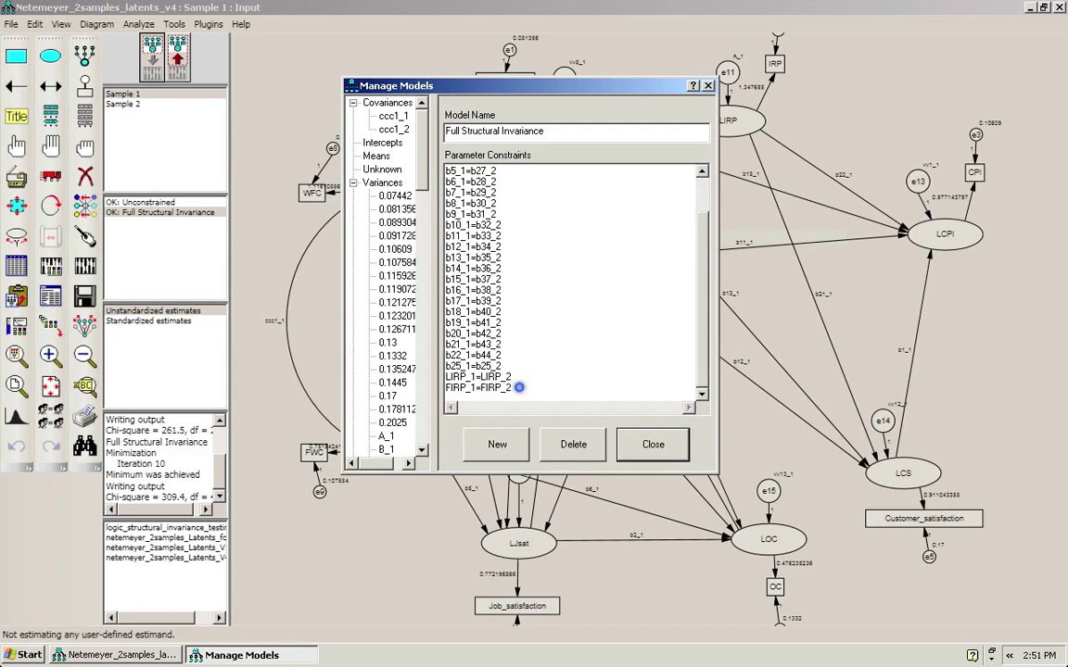
drag(519, 387, 408, 93)
key(ctrl+c)
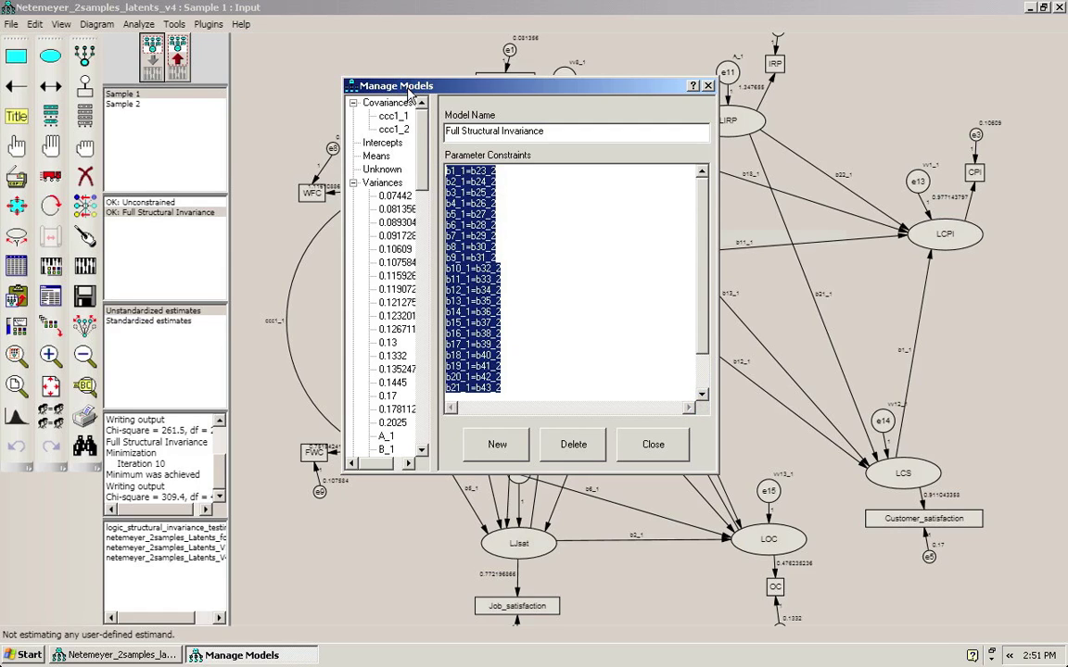
click(497, 445)
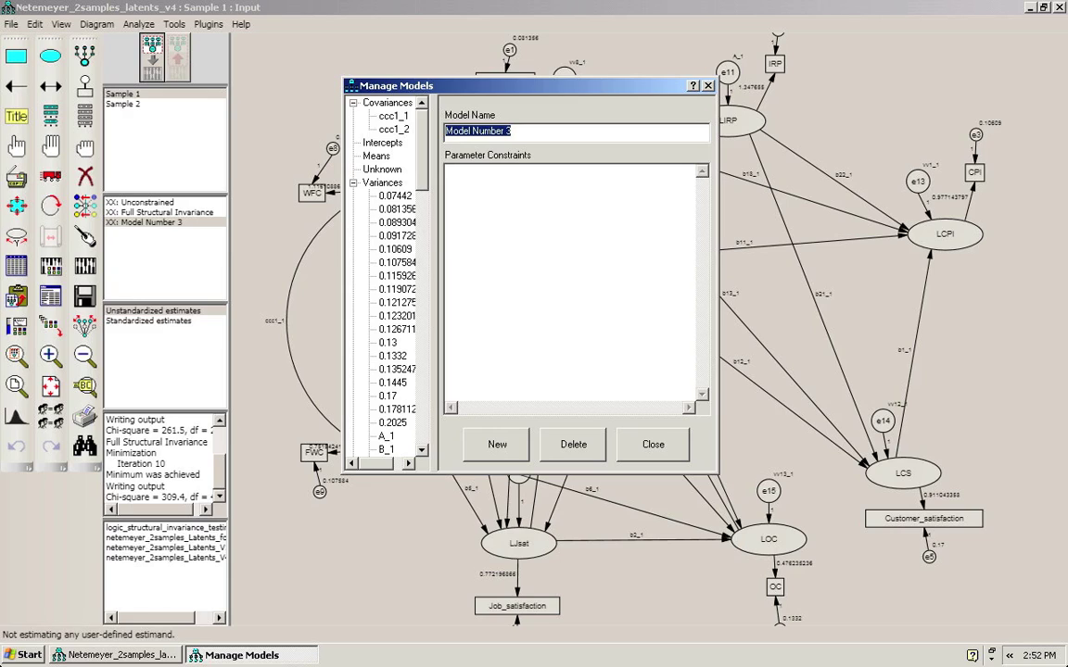
Paste the constraints into Model Number 3, keep only b4_1=b26_2, and rename it 'Only b4 constrained'
click(540, 229)
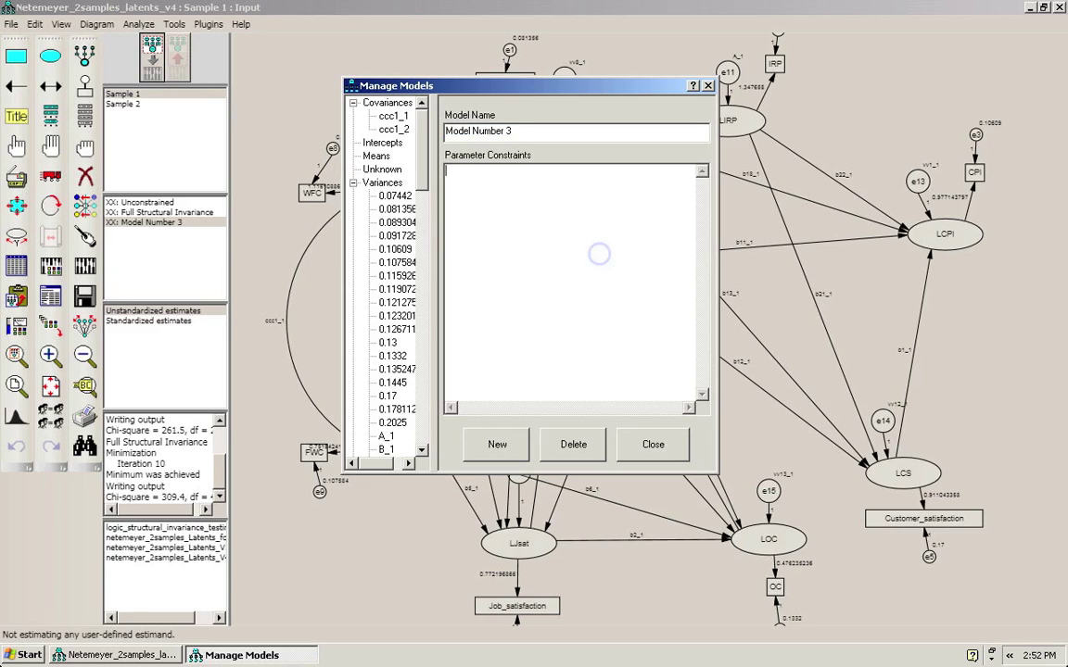
key(ctrl+v)
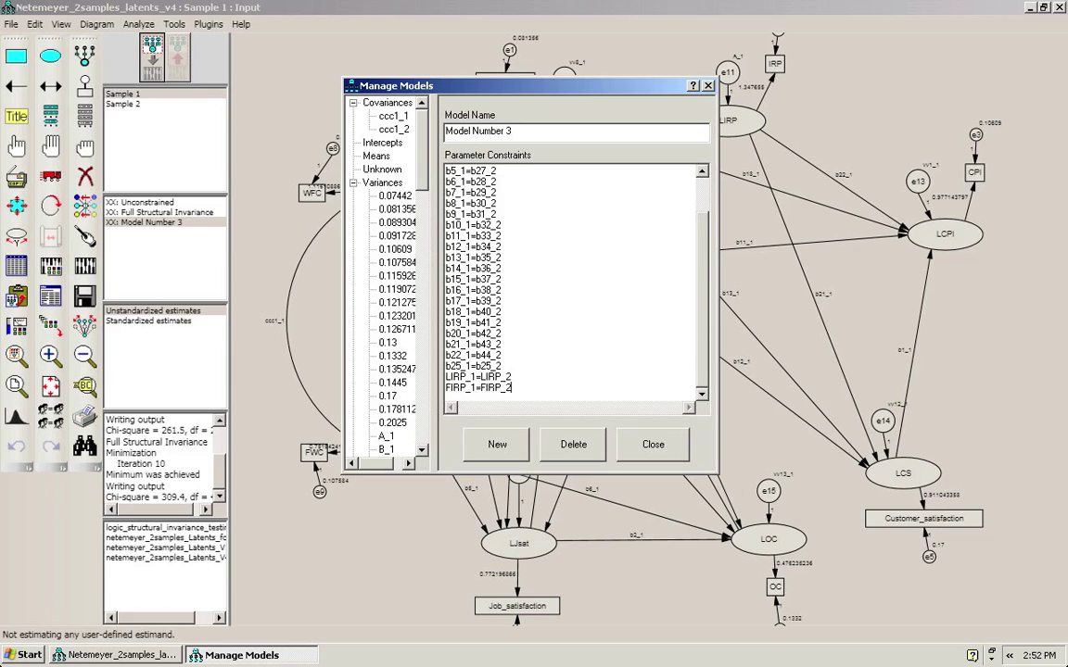
scroll(572, 278, up, 2)
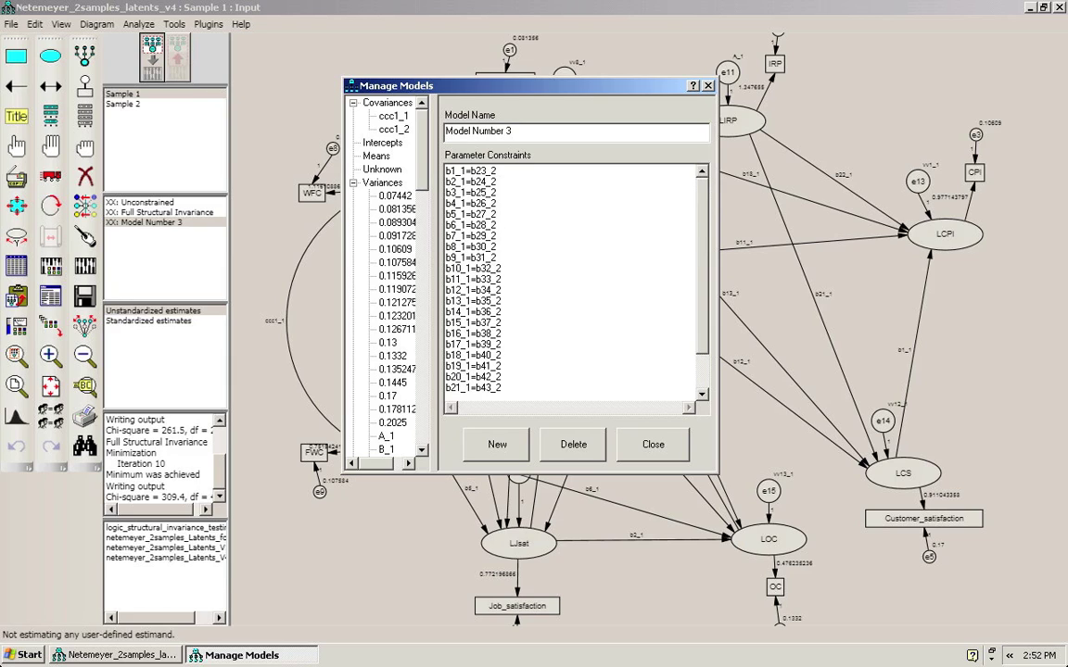
drag(445, 169, 503, 192)
key(Delete)
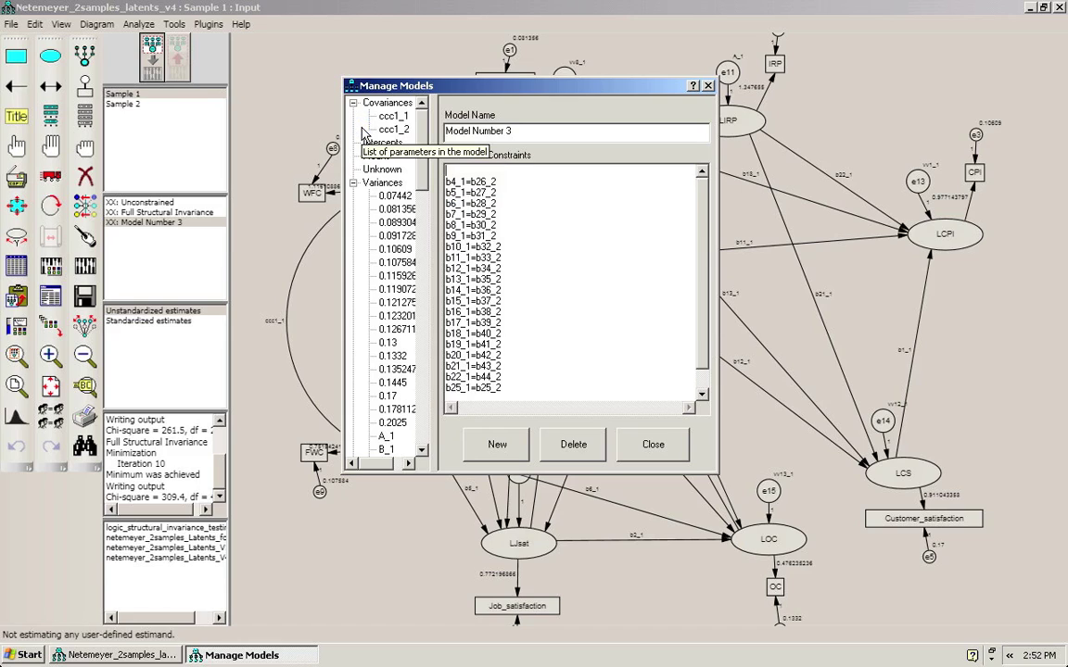
key(Delete)
key(Down)
key(shift+End)
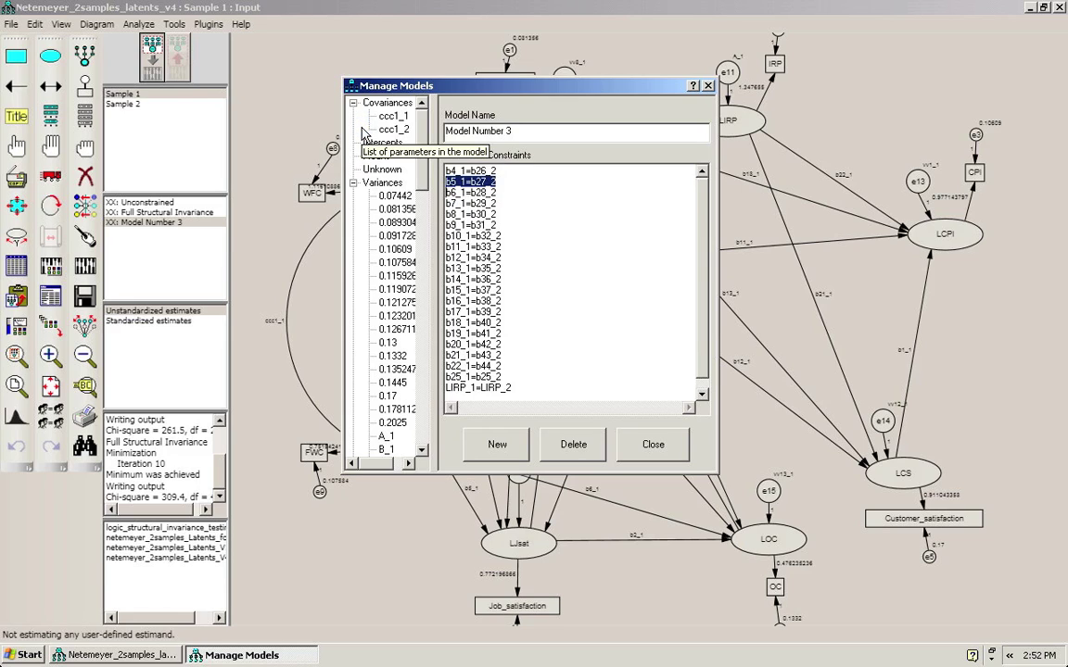
key(shift+Down)
key(shift+Down)
key(shift+Down)
key(shift+Down)
key(shift+Down)
key(shift+Down)
key(shift+Down)
key(shift+Down)
key(shift+Down)
key(shift+Down)
key(shift+Down)
key(shift+Down)
key(shift+Down)
key(shift+Down)
key(shift+Down)
key(shift+Down)
key(shift+Down)
key(shift+Down)
key(shift+Down)
key(shift+Down)
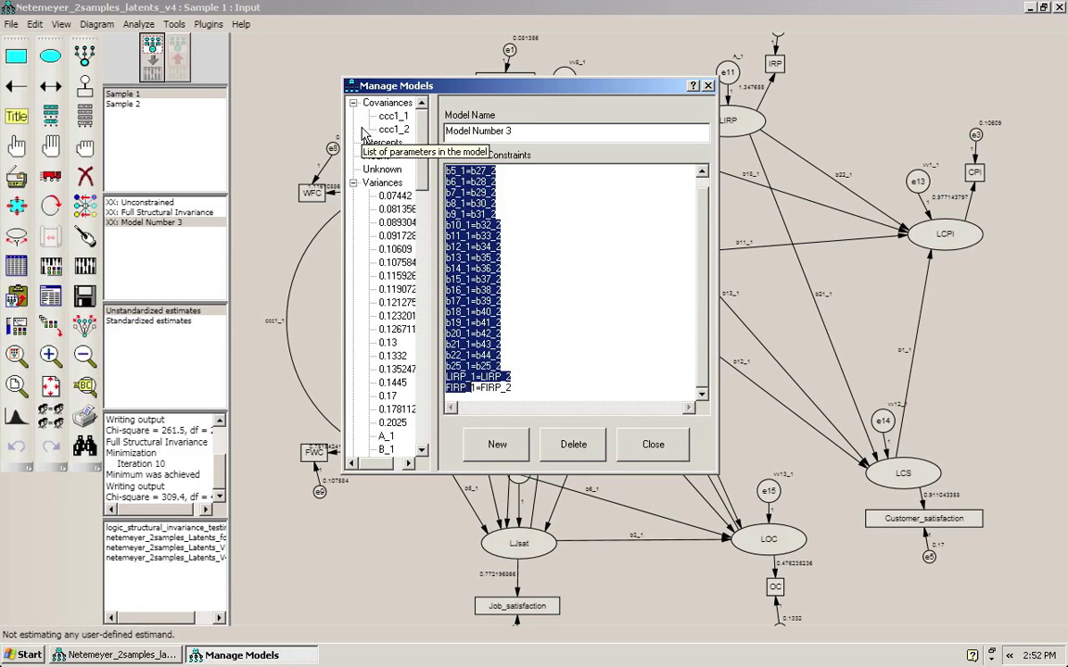
key(shift+End)
key(ctrl+c)
key(Delete)
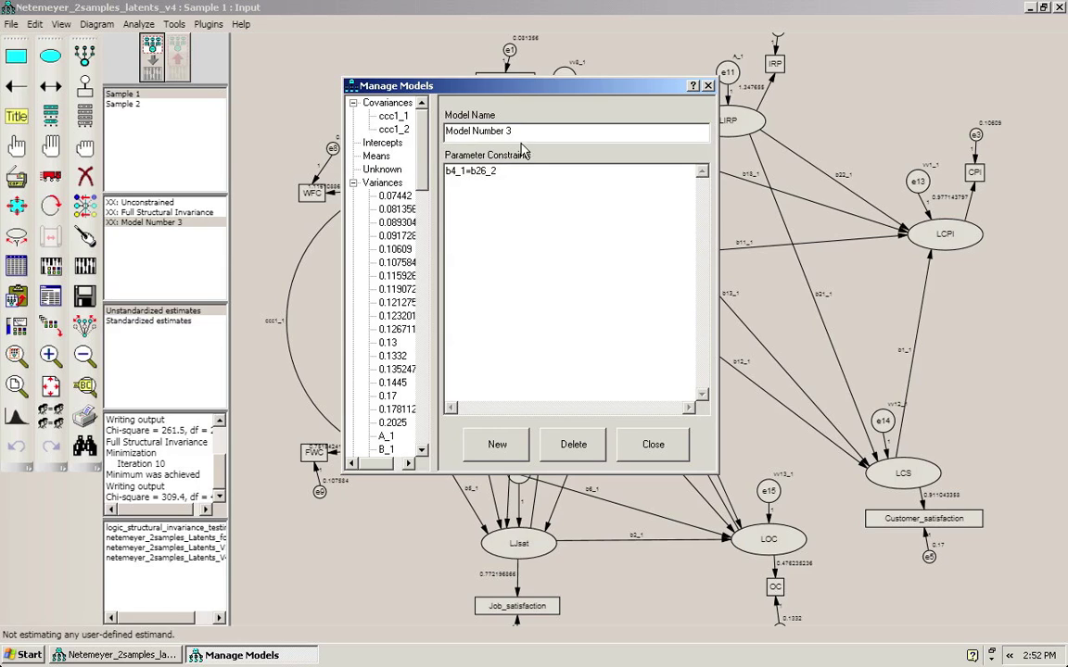
drag(515, 130, 445, 130)
text(On)
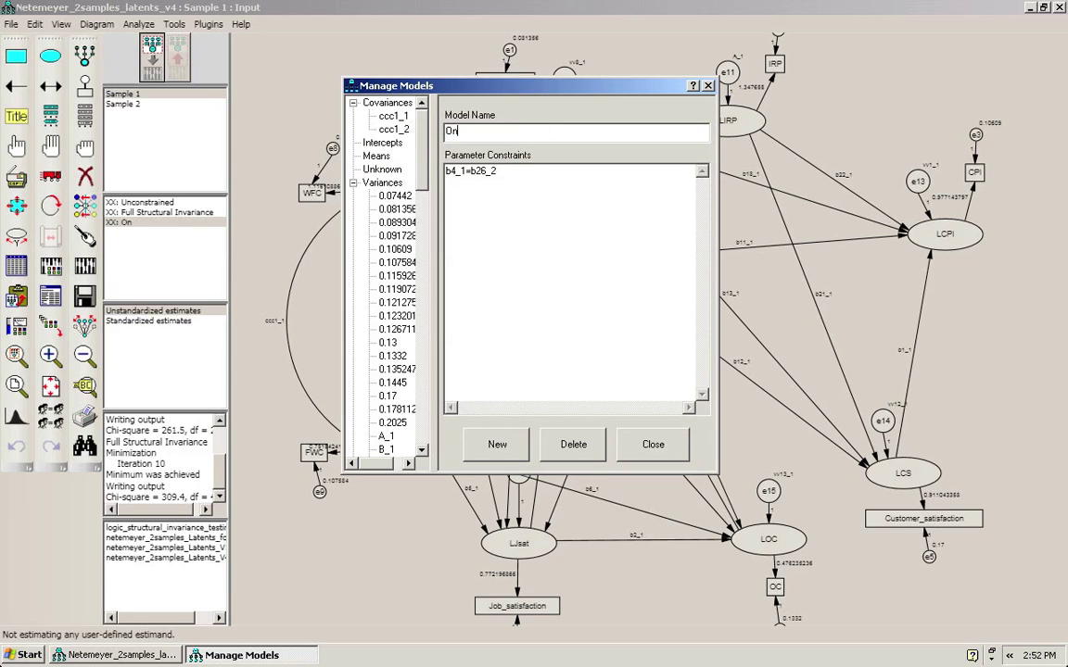
text(ly b4 constrained)
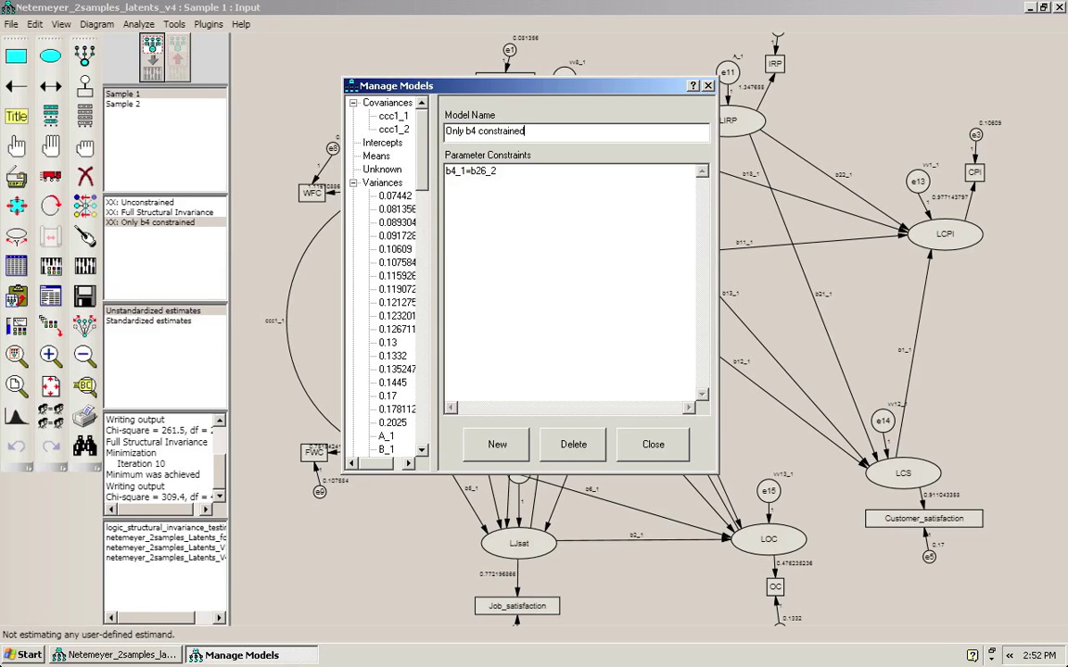
Add a fourth model with the pasted constraints trimmed to b7_1=b29_2, named 'Only b7 constrained'
click(498, 444)
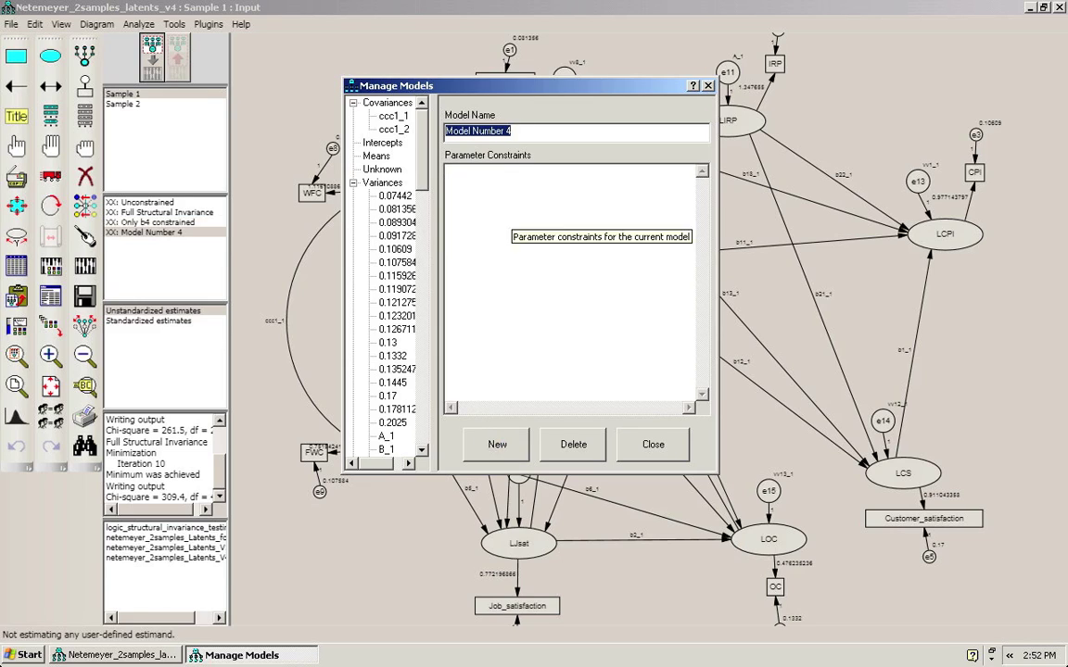
click(507, 222)
key(ctrl+v)
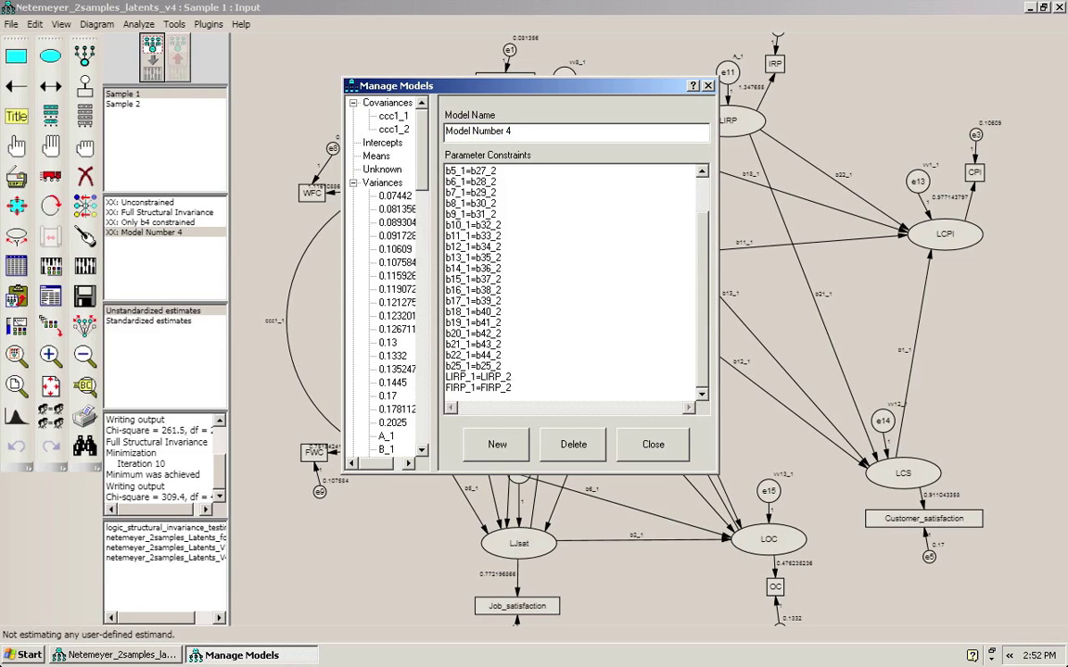
scroll(569, 283, up, 1)
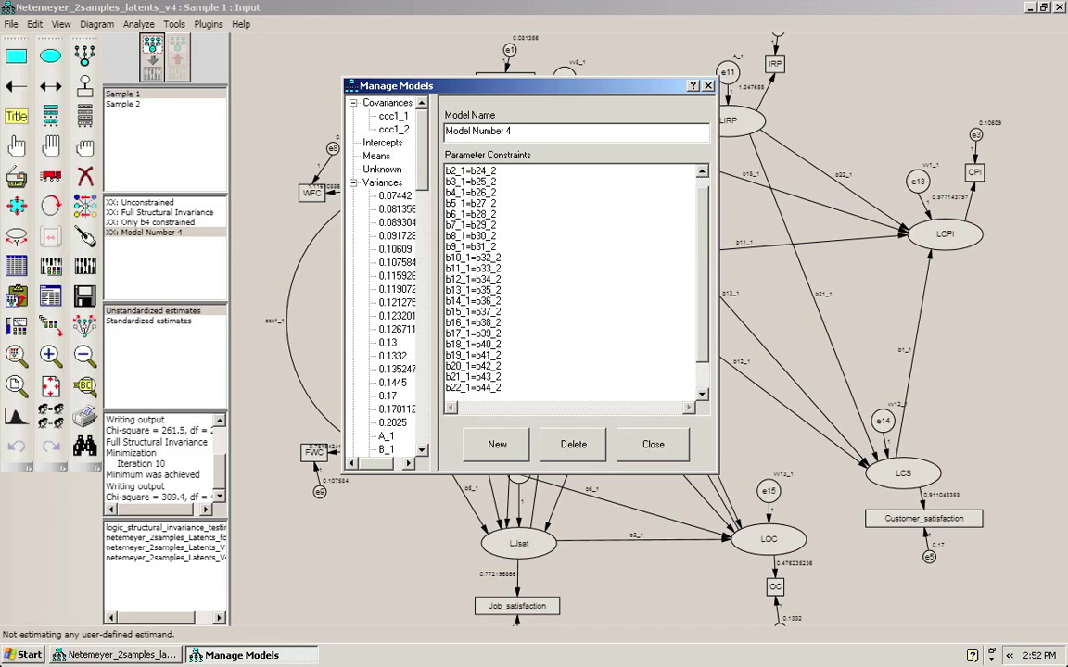
drag(446, 236, 594, 486)
key(Delete)
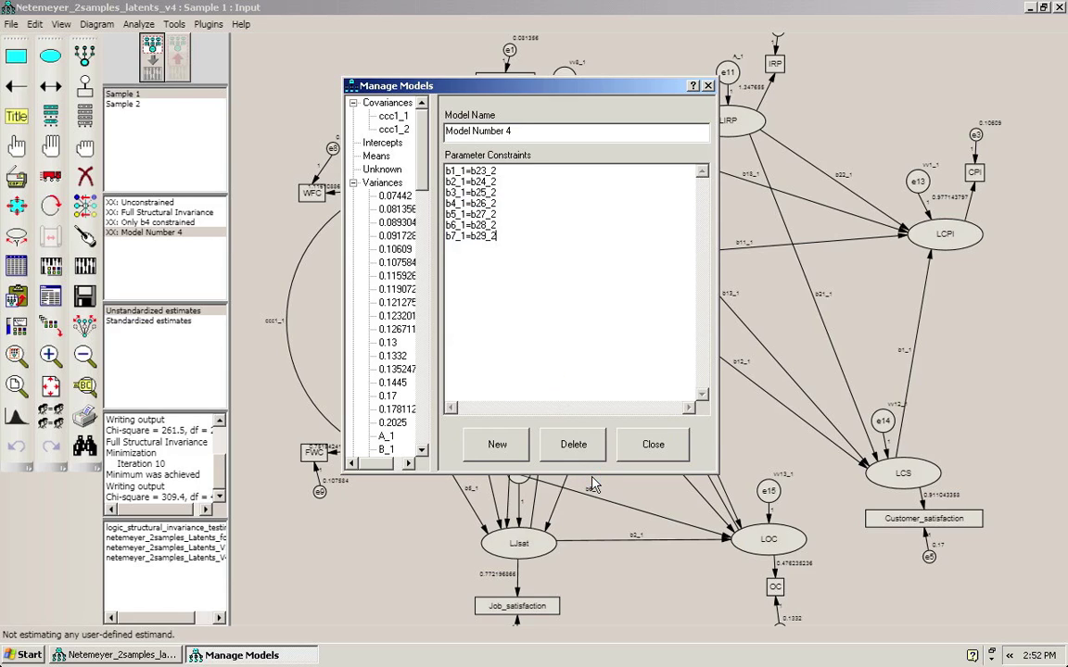
key(shift+Up)
key(shift+Up)
key(shift+Up)
key(shift+Up)
key(shift+Up)
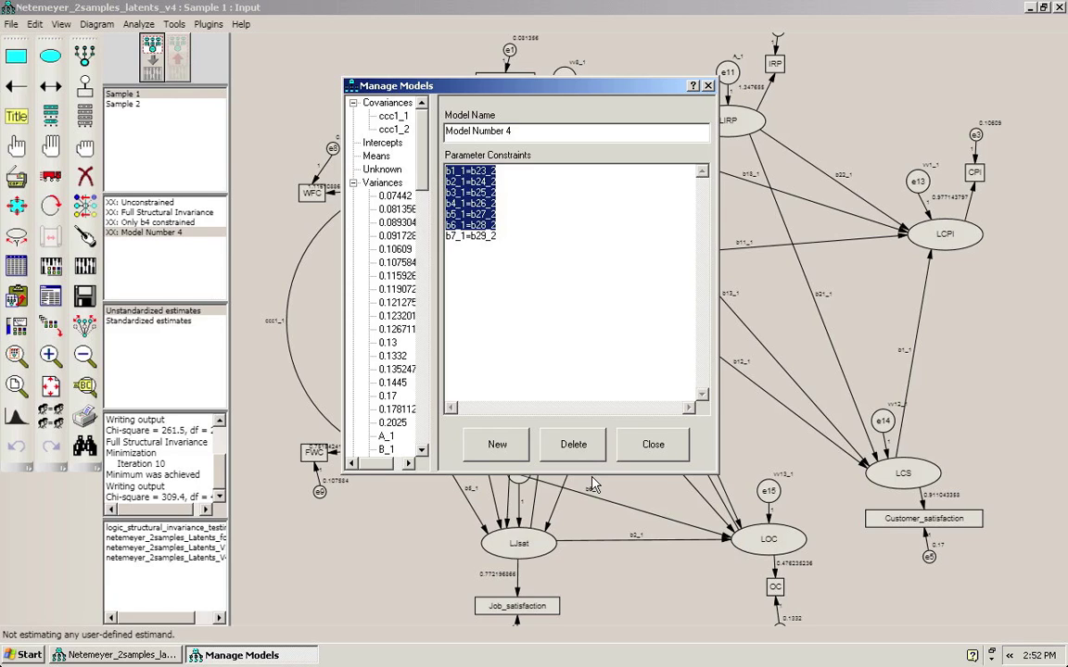
key(Delete)
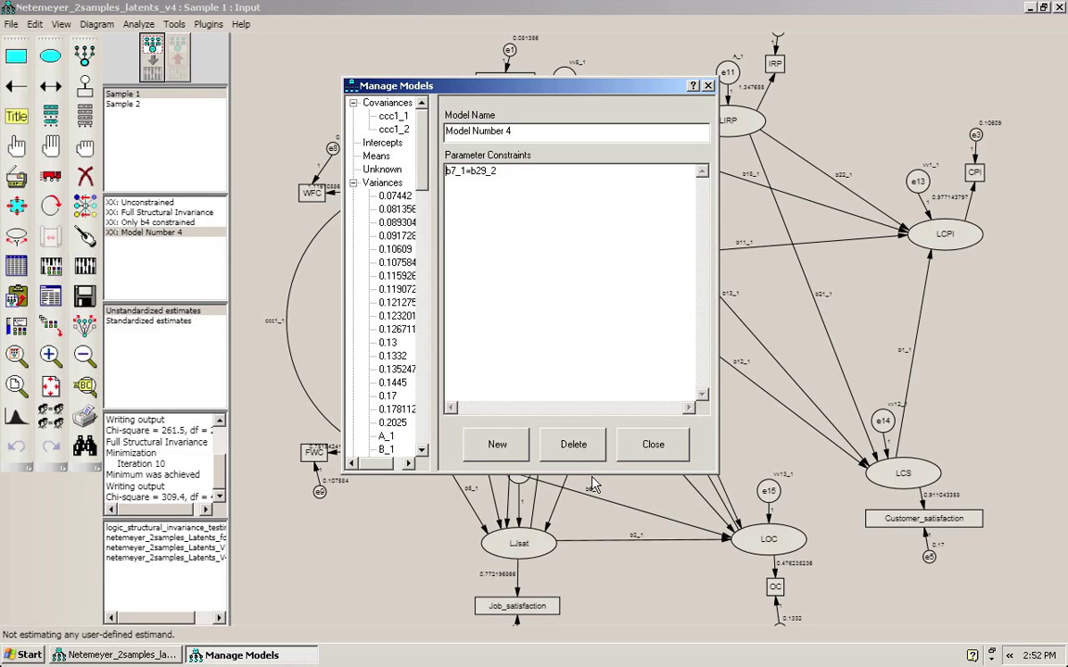
drag(529, 130, 297, 112)
text(Only b)
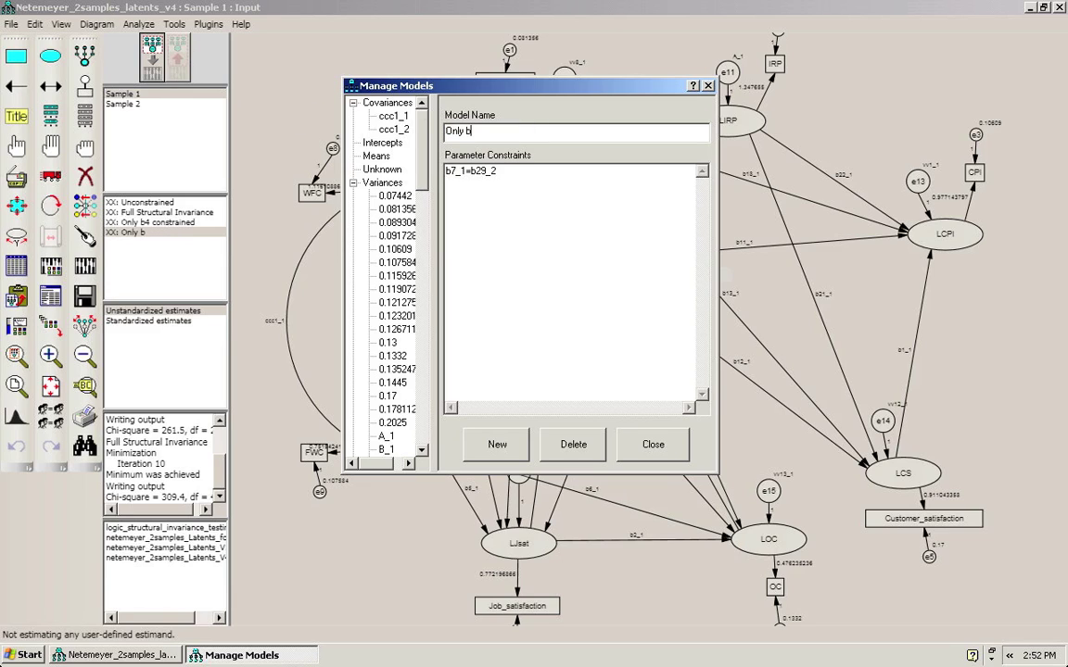
text(7 constrained)
Close Manage Models and calculate estimates, proceeding past the warning, so all four models fit
click(673, 455)
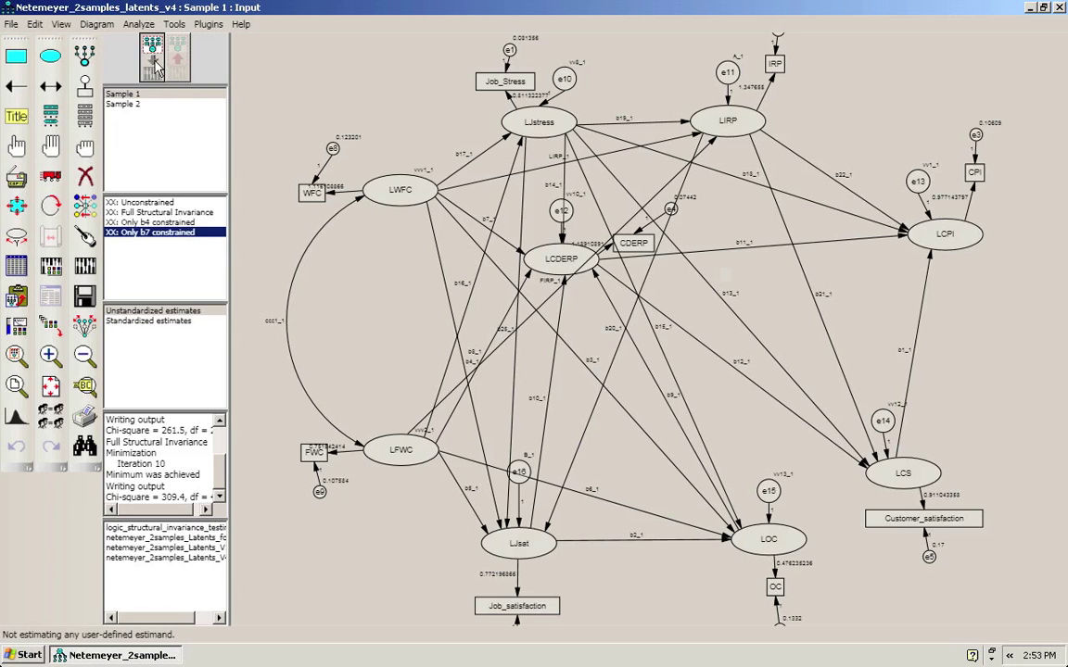
click(85, 266)
click(506, 235)
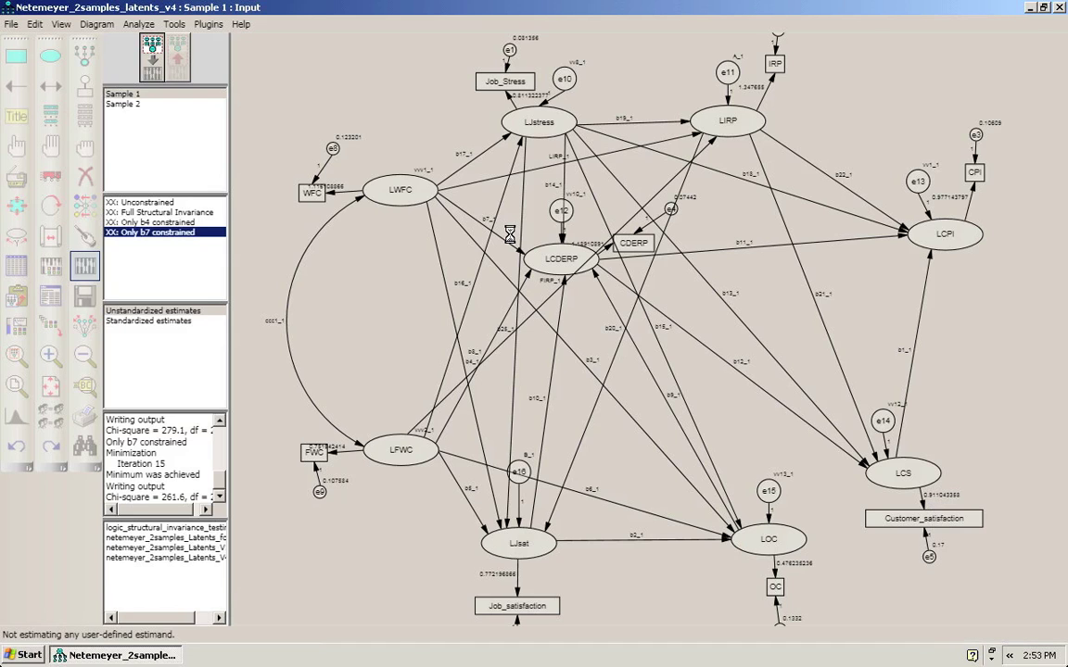
Show the text output's Model Comparison table assuming model Unconstrained to be correct
click(51, 266)
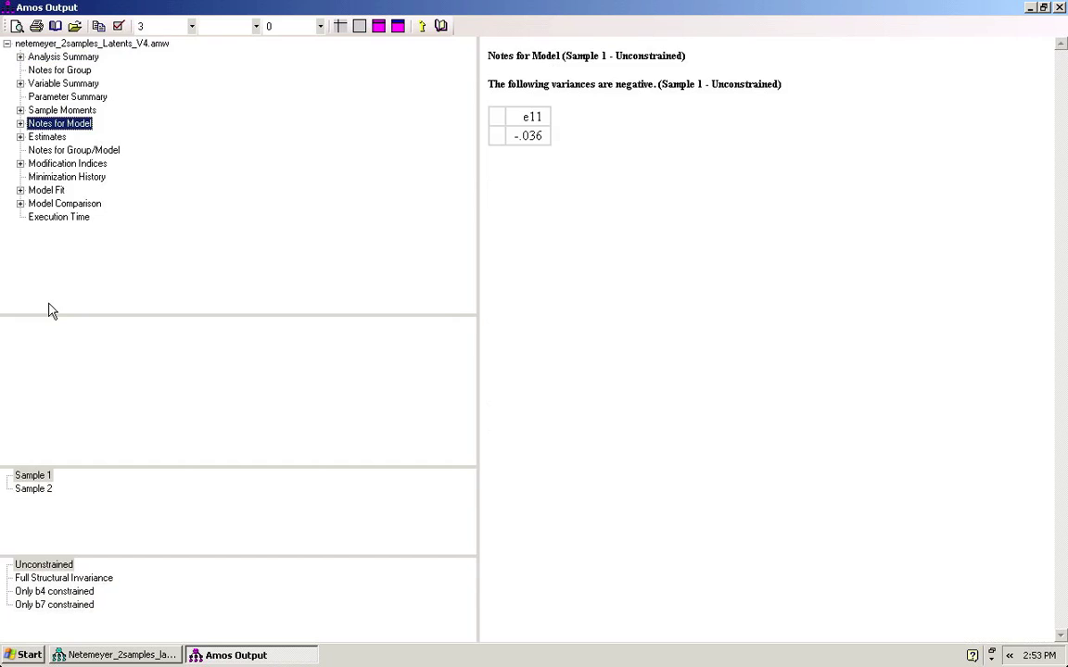
click(20, 203)
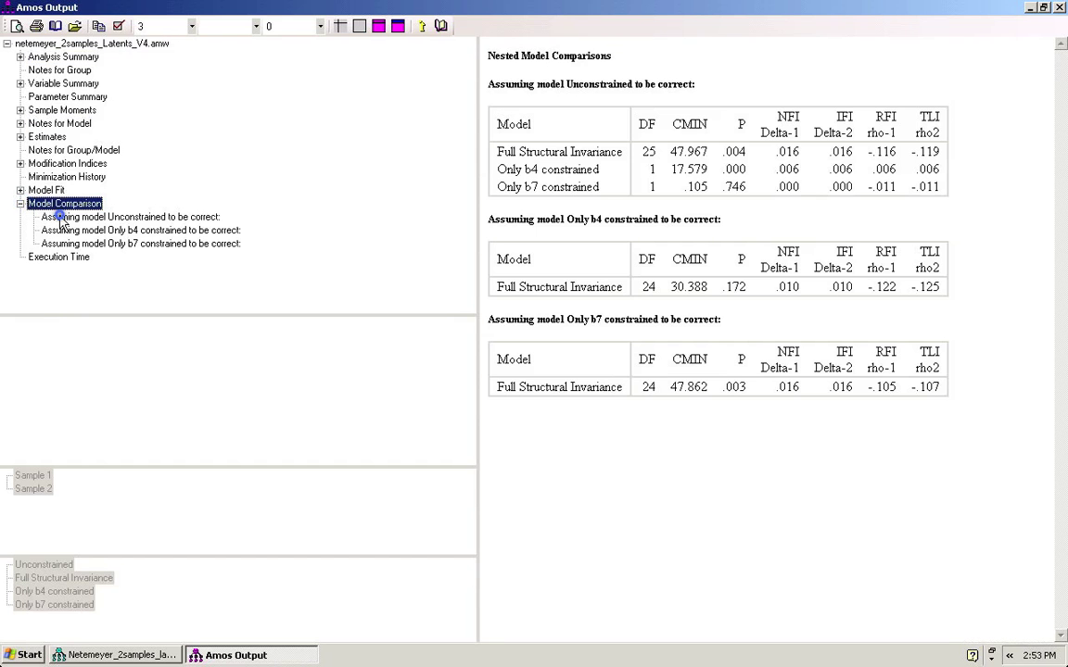
click(59, 218)
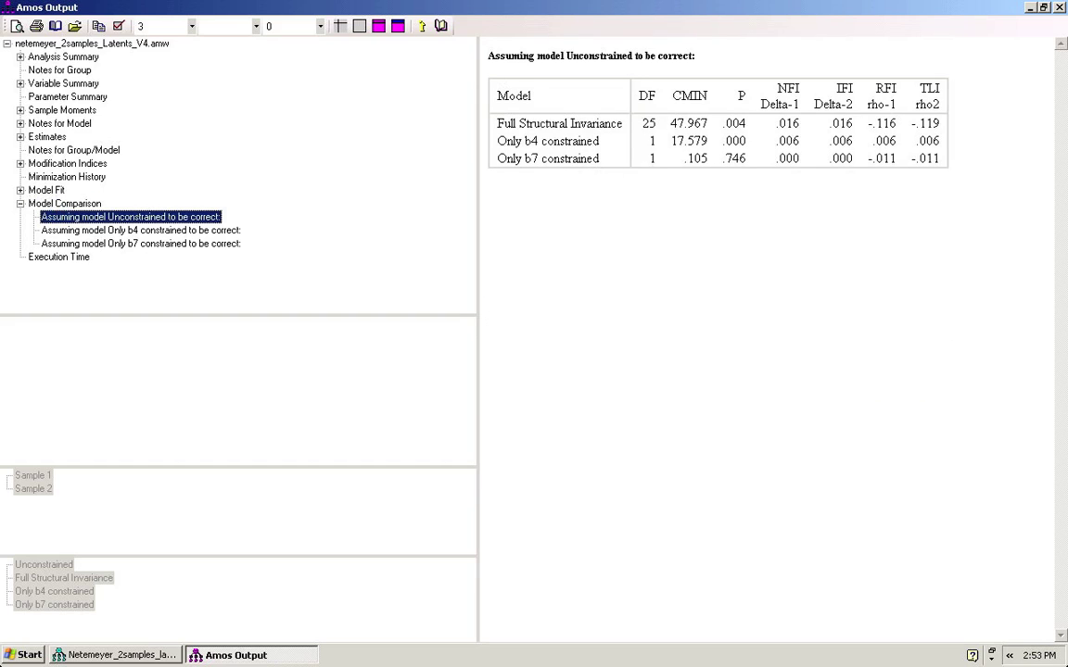